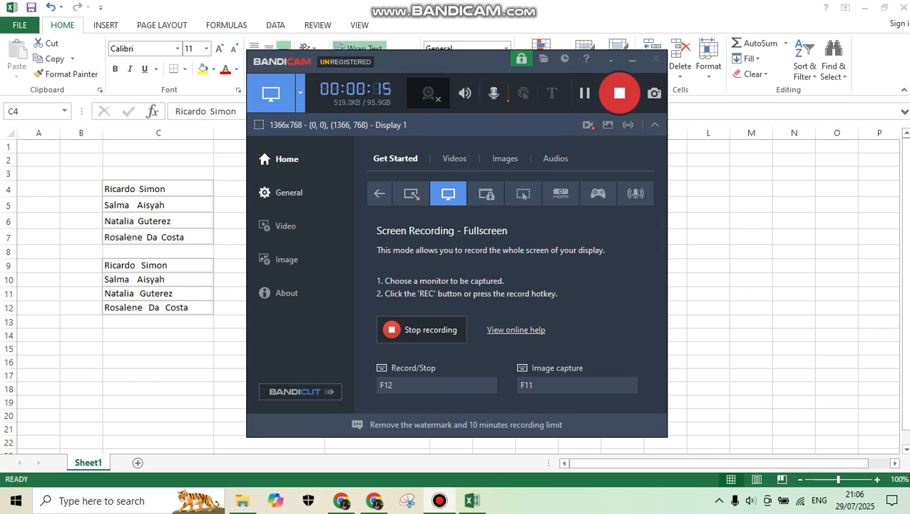
Switch to the Excel workbook and examine the spacing between the first and last name in cell C4.
key("alt+Tab")
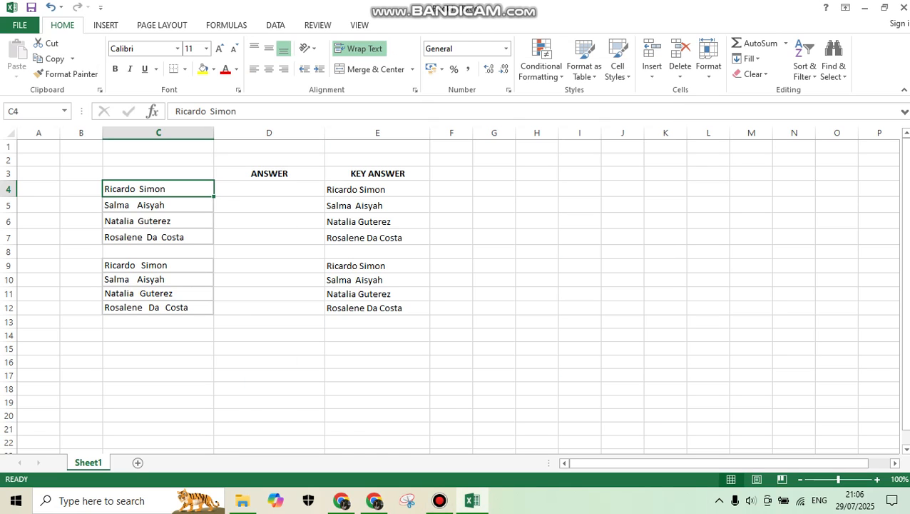
left_click(269, 221)
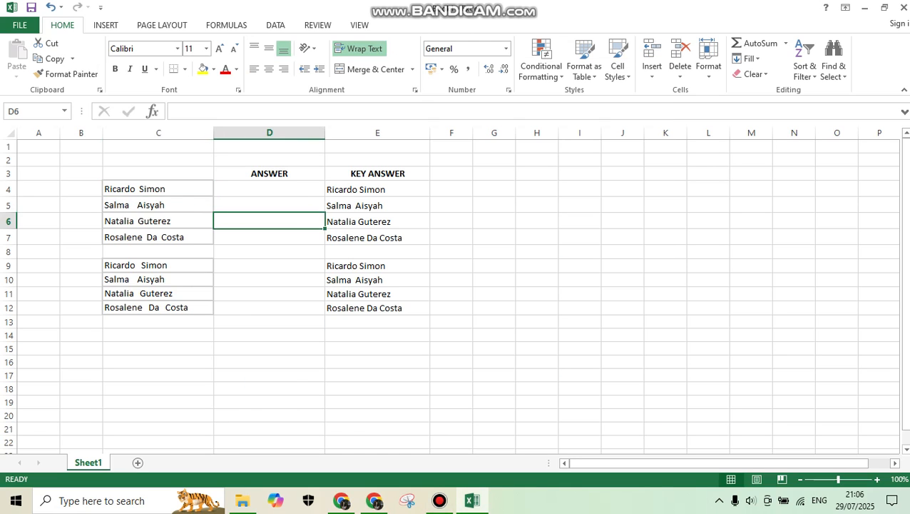
left_click(158, 189)
double_click(143, 189)
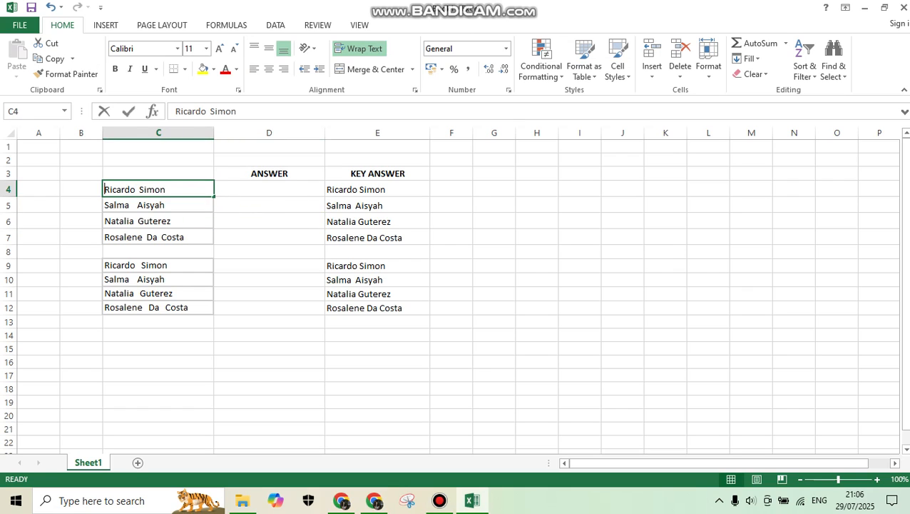
left_click(207, 111)
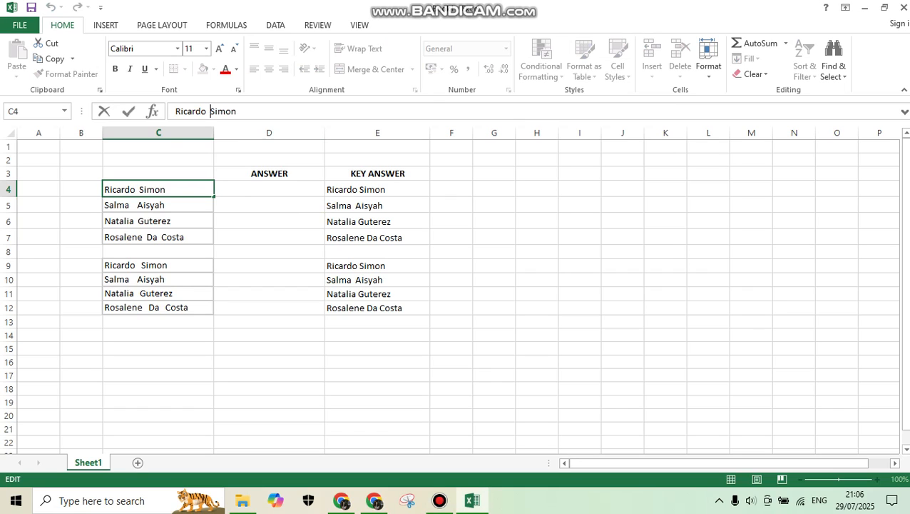
left_click(206, 111)
left_click(269, 189)
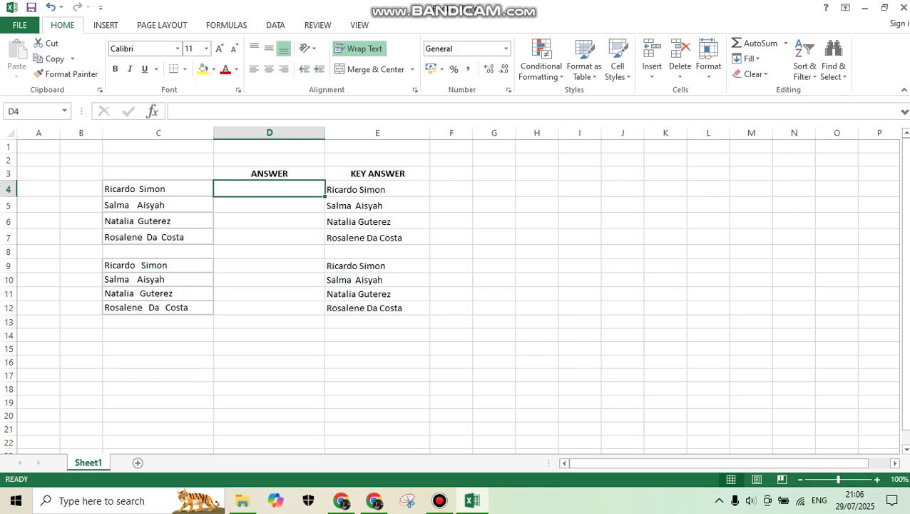
left_click(158, 189)
double_click(137, 189)
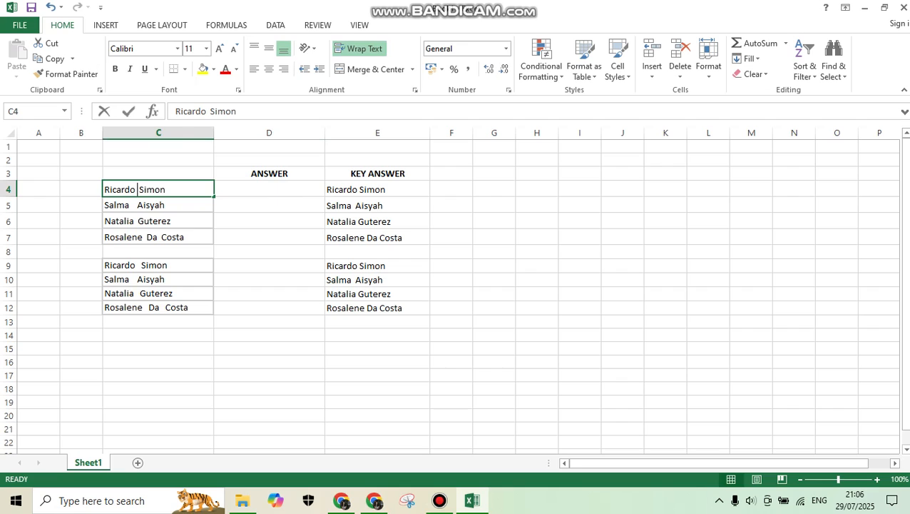
key("BackSpace")
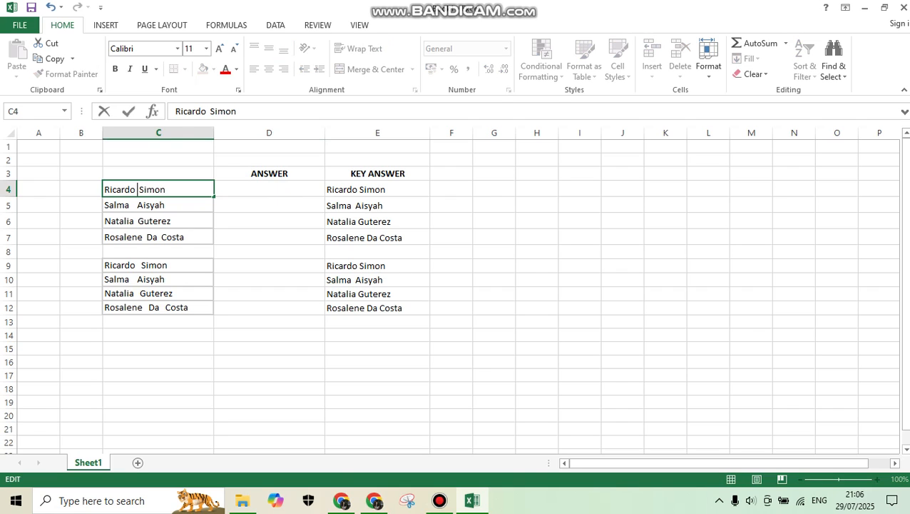
key("Return")
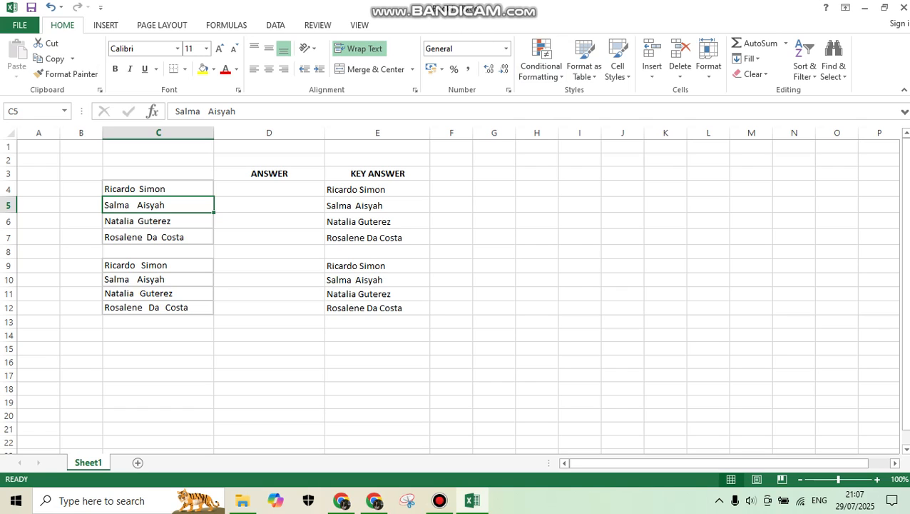
double_click(143, 189)
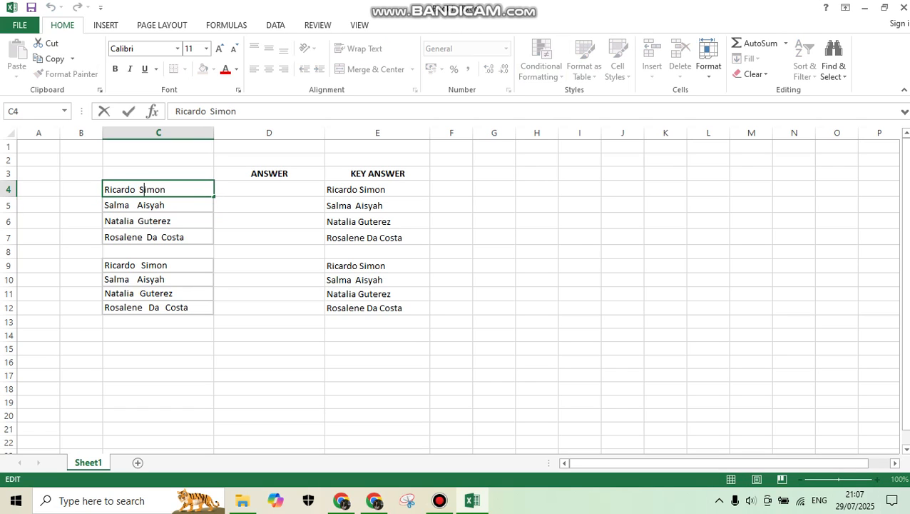
left_click(206, 111)
key("Right")
Enter =SUBSTITUTE(C4;" ";" ") in cell D4, replacing each double space with a single space.
key("Tab")
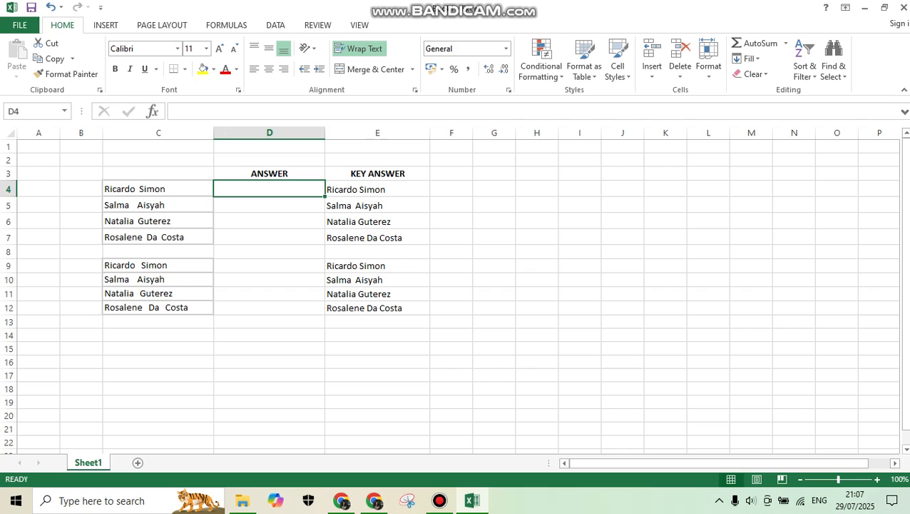
type("=")
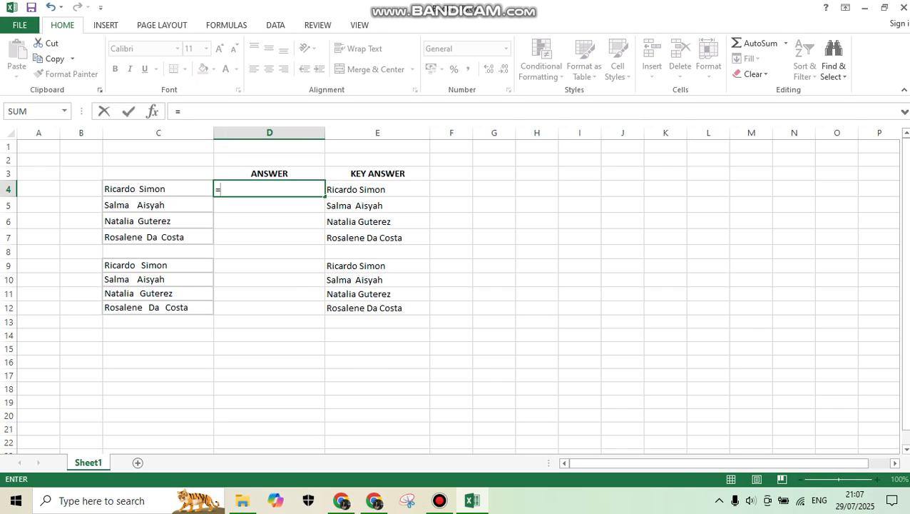
type("sub")
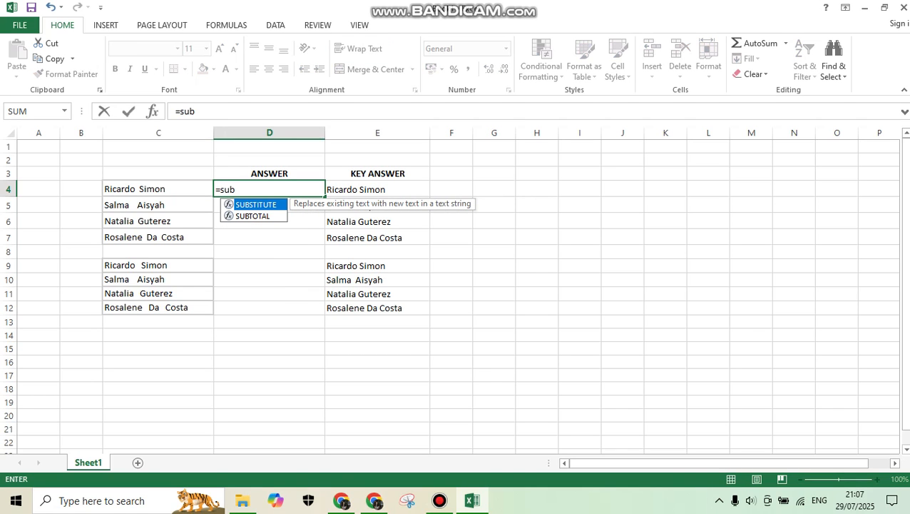
key("Tab")
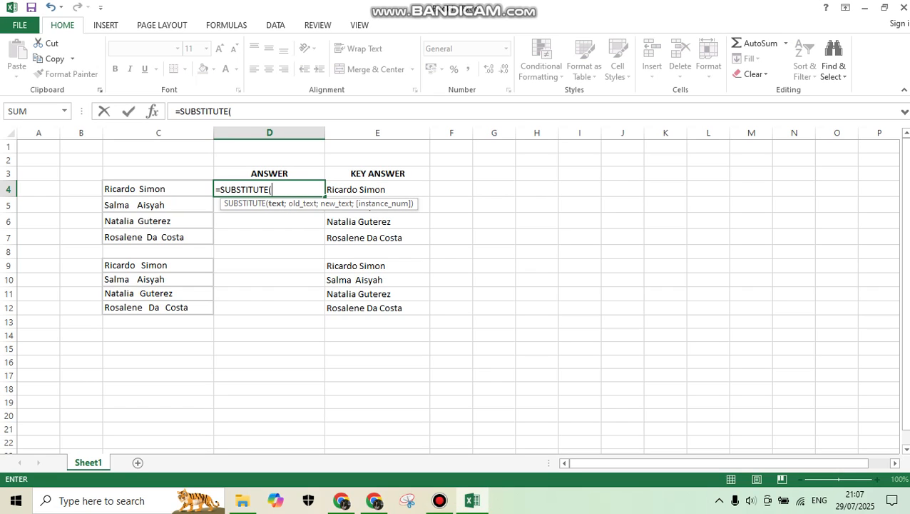
key("Left")
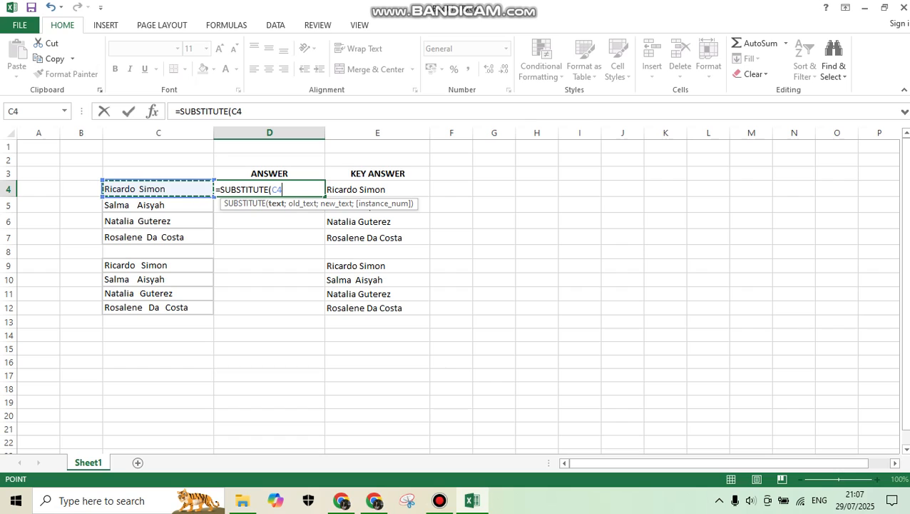
type(";")
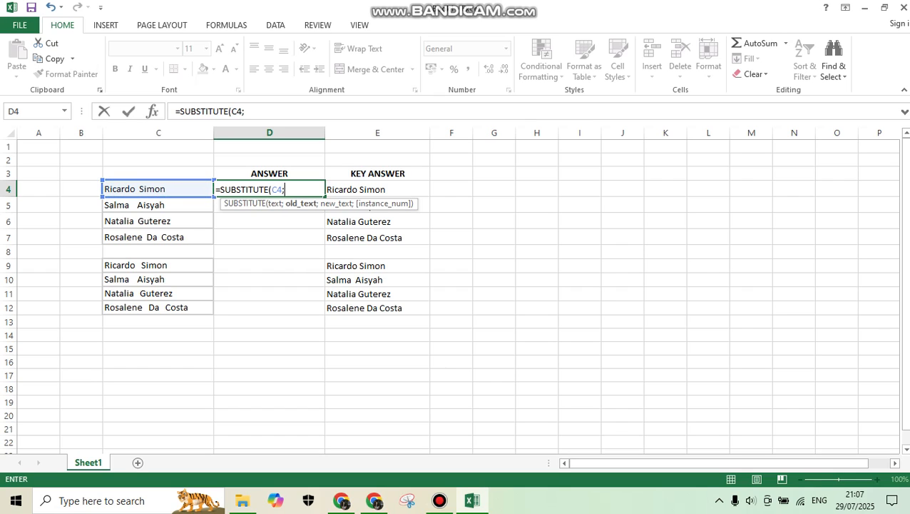
type("\"")
type("\";")
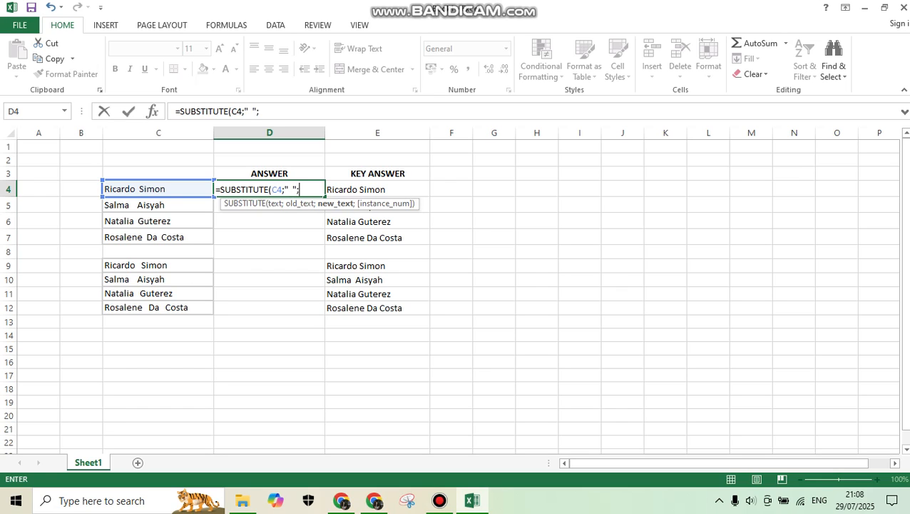
type("\"")
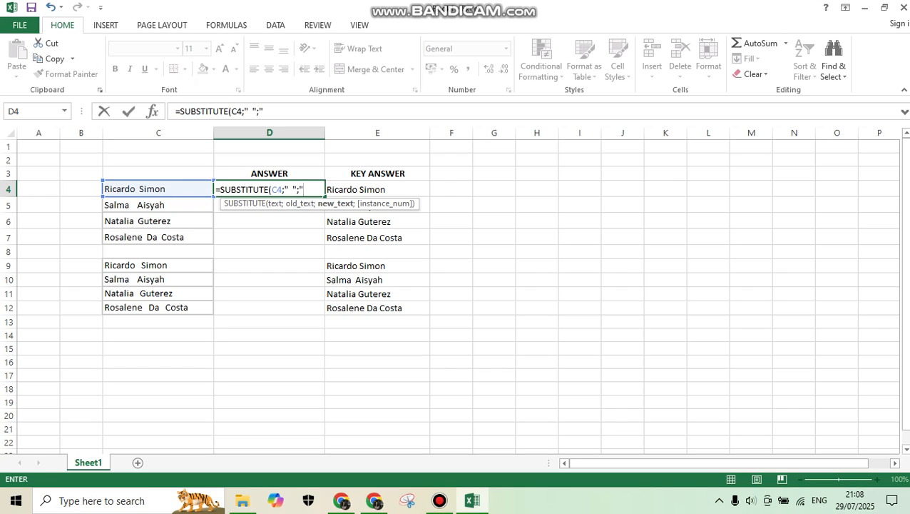
left_click(288, 189)
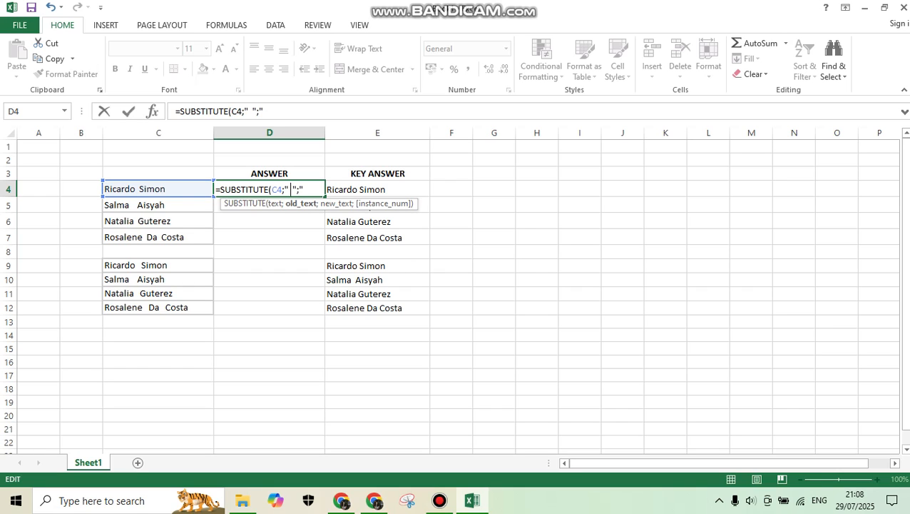
left_click(303, 189)
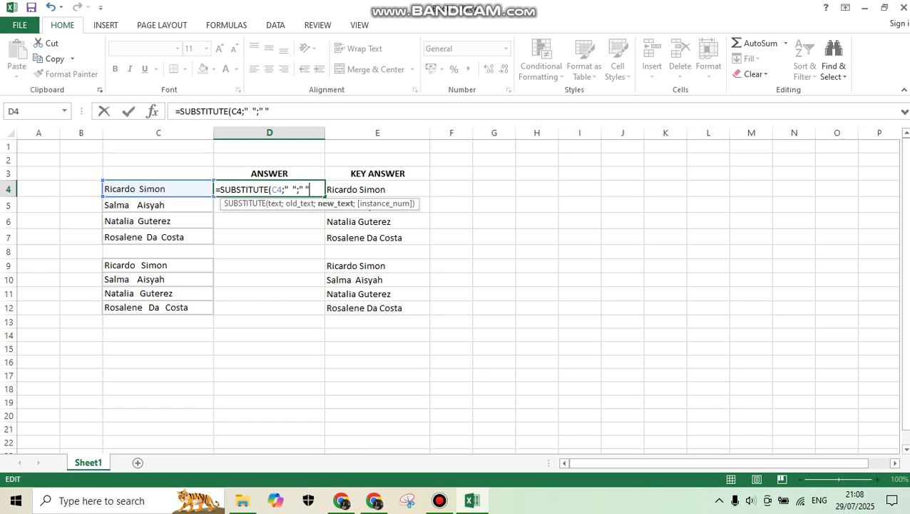
type(")")
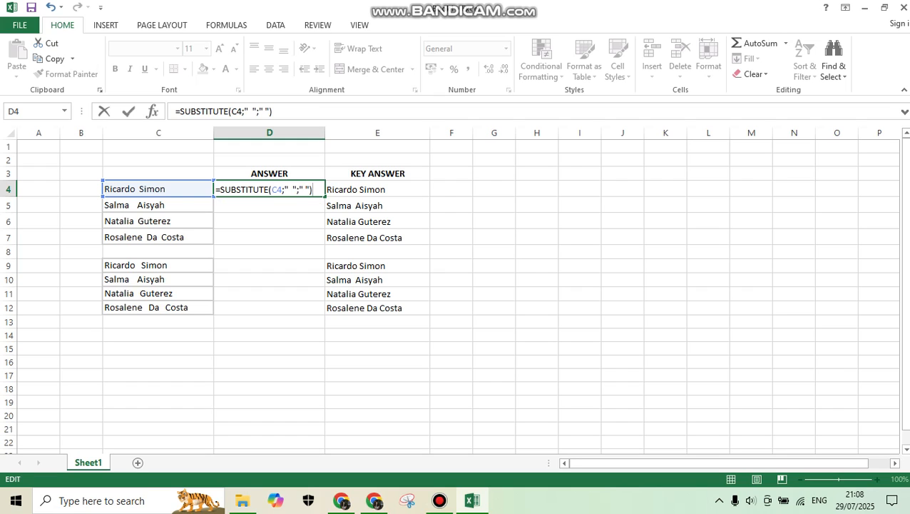
key("Return")
Fill the SUBSTITUTE formula from D4 down through D7 and check the copied formula in D7.
key("Up")
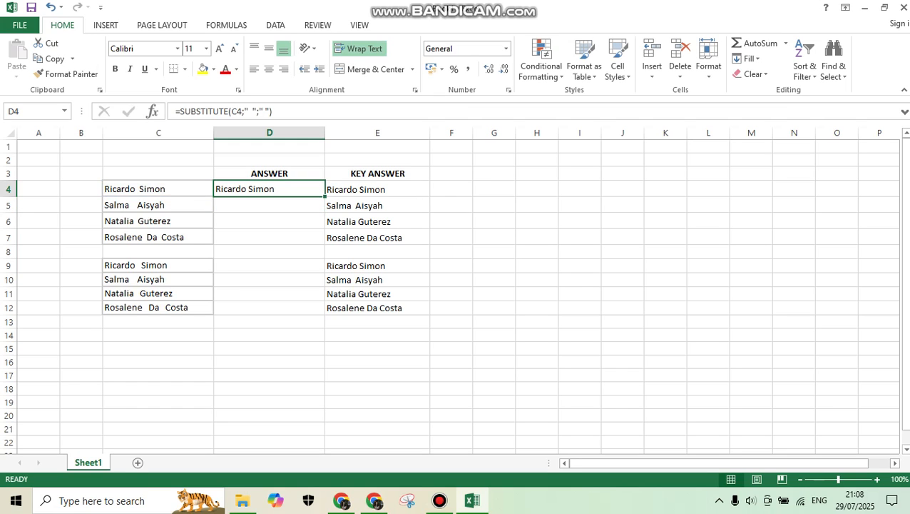
left_click_drag(325, 196, 324, 241)
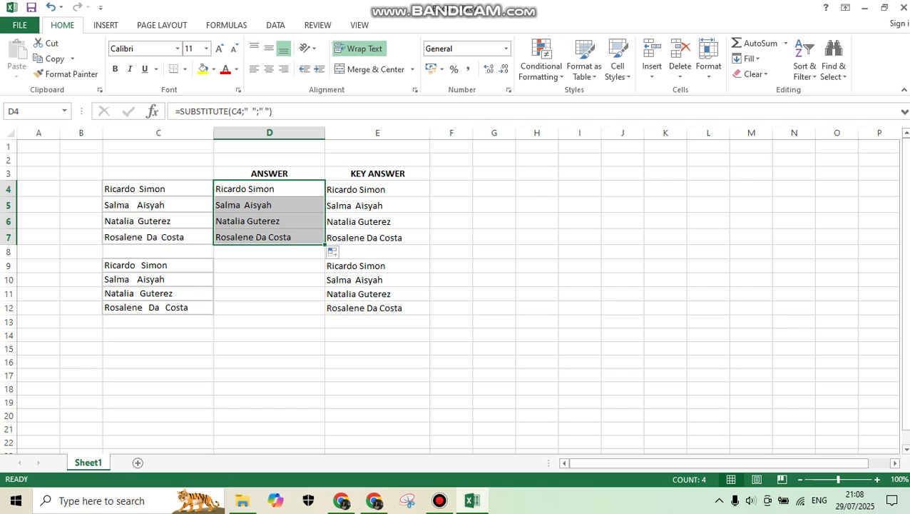
left_click(285, 237)
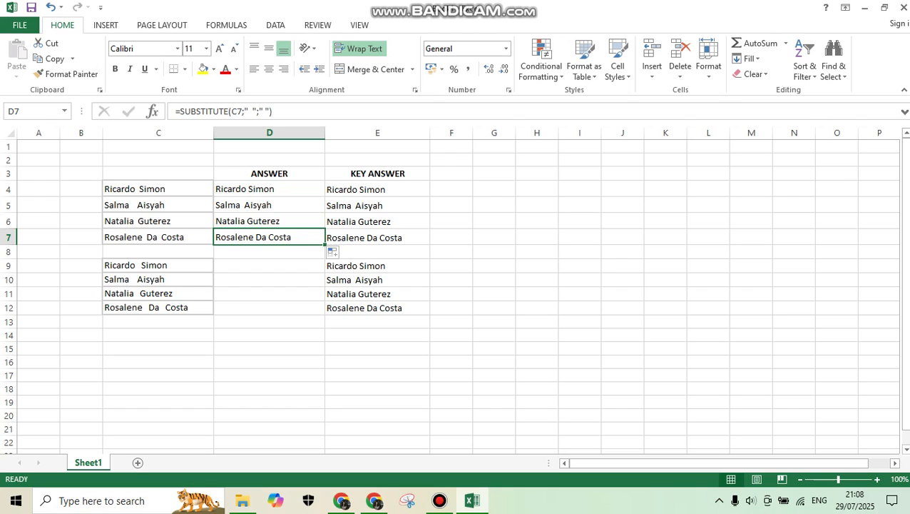
Check the spacing in C9, and enter =SUBSTITUTE(C9;" ";" ") in D9 to replace triple spaces with single spaces.
left_click(270, 265)
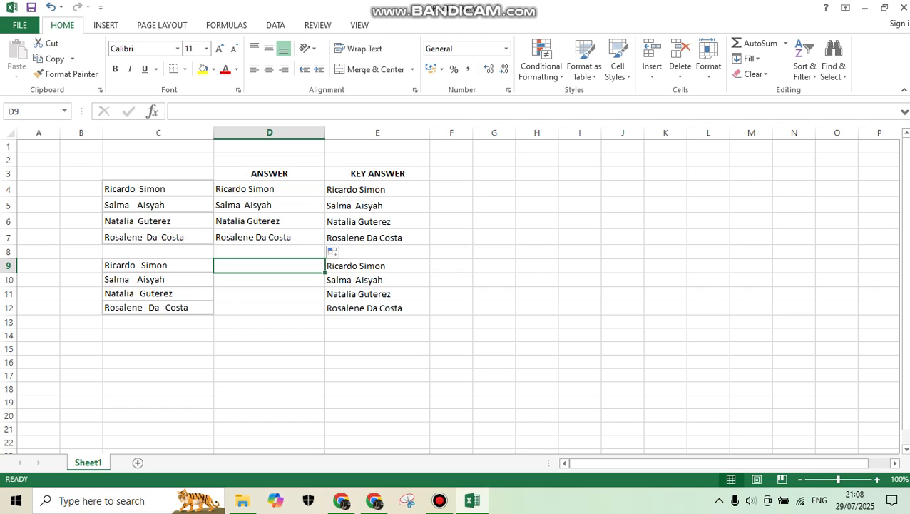
double_click(141, 265)
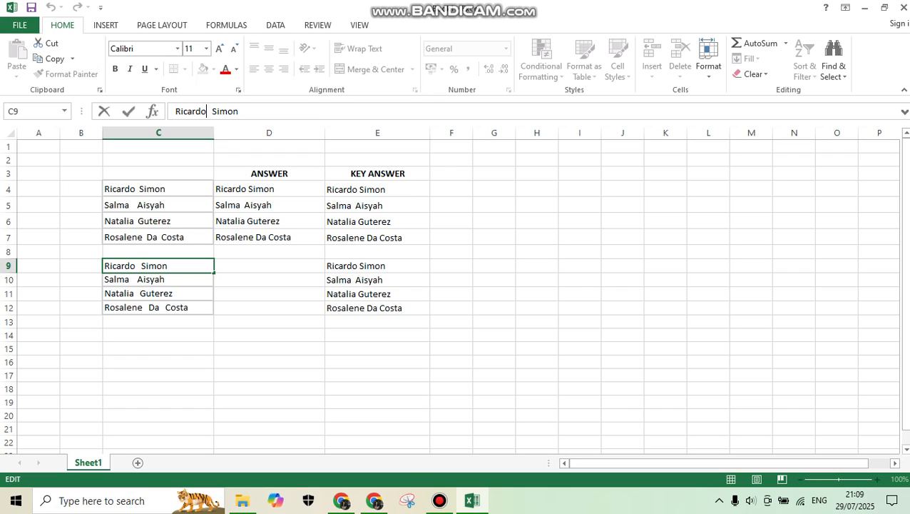
key("Right")
left_click(269, 265)
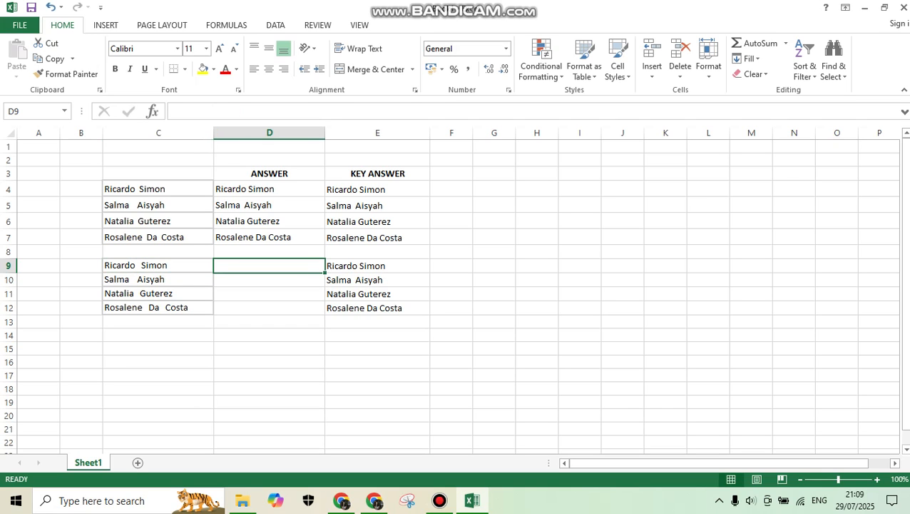
type("=")
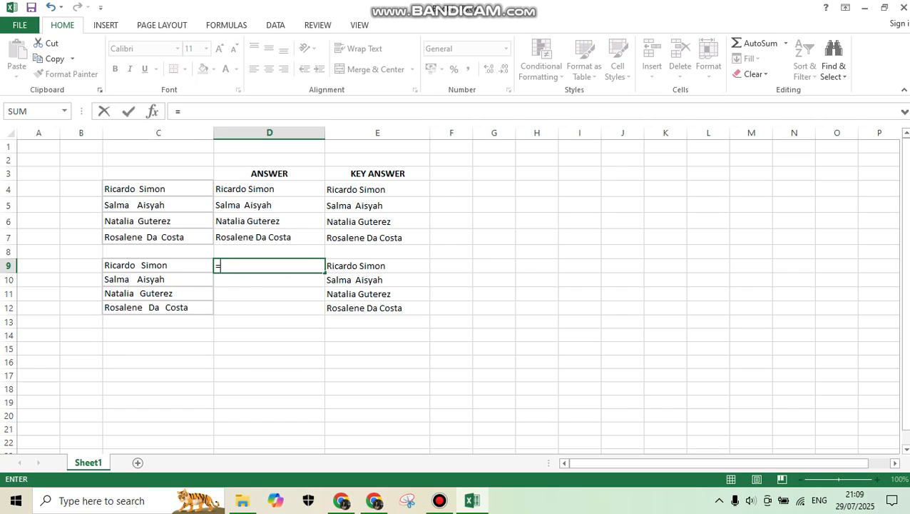
type("su")
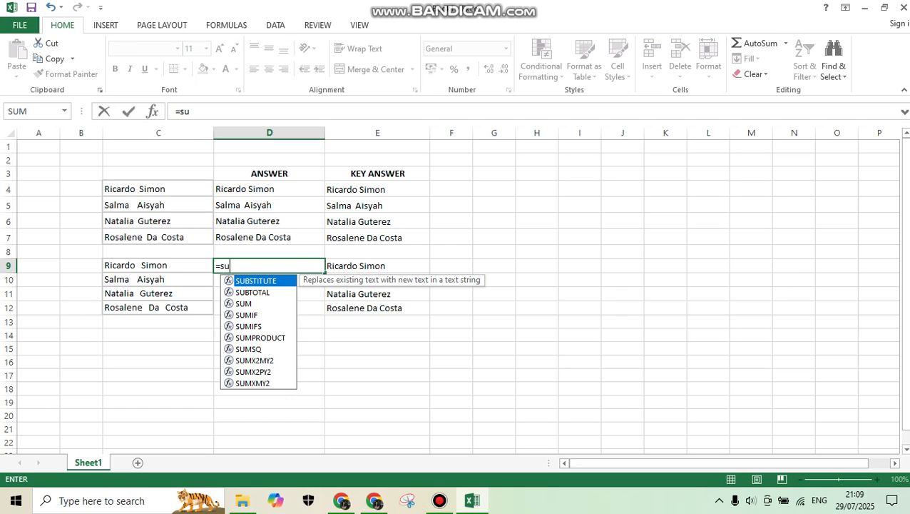
key("Tab")
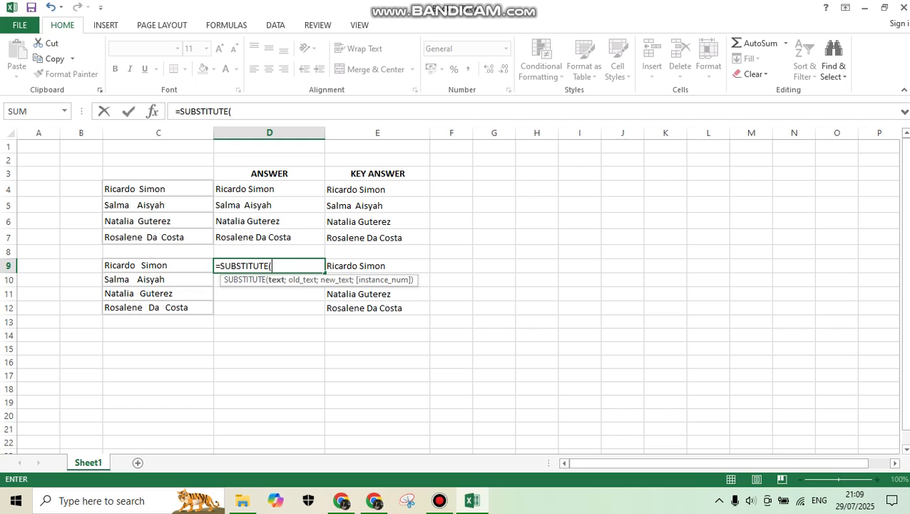
left_click(158, 265)
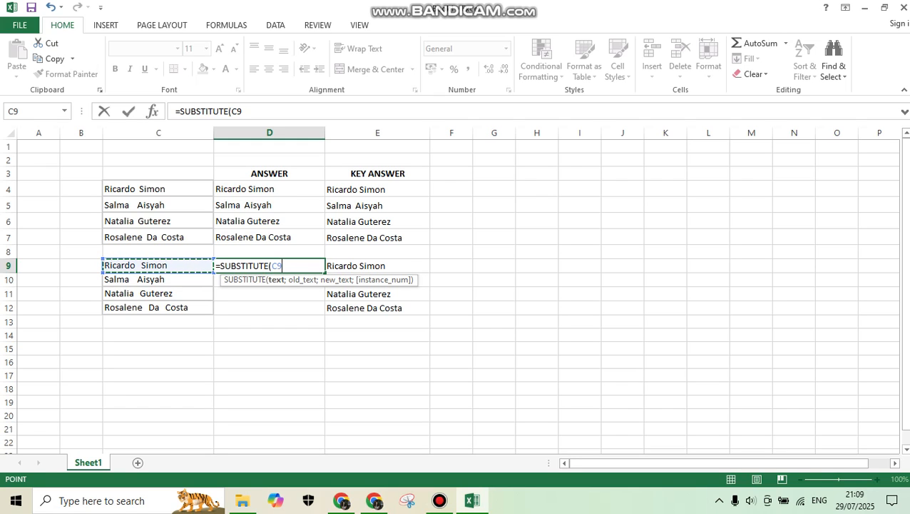
type(";\"")
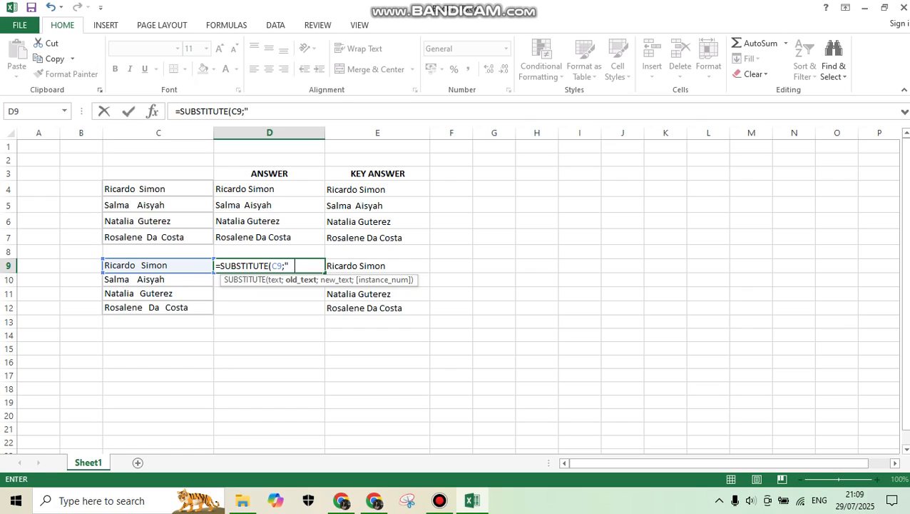
type("\";")
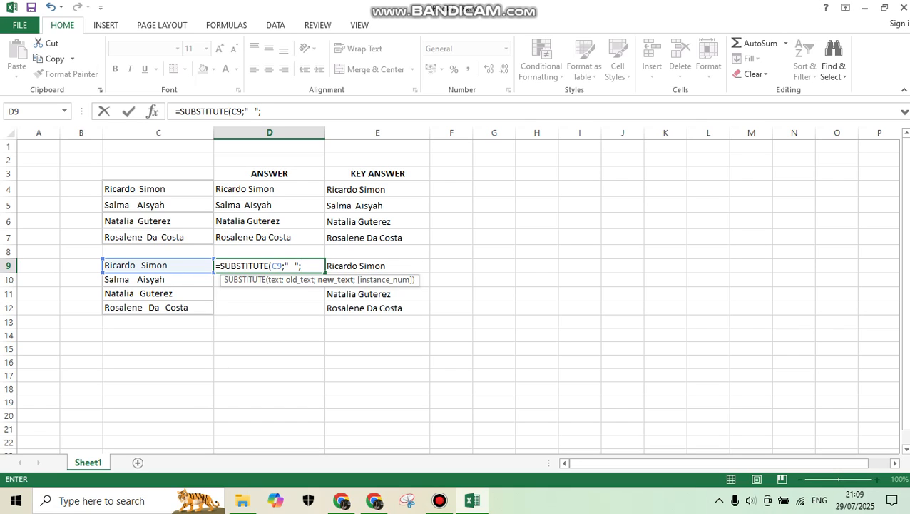
type("\"")
type(")")
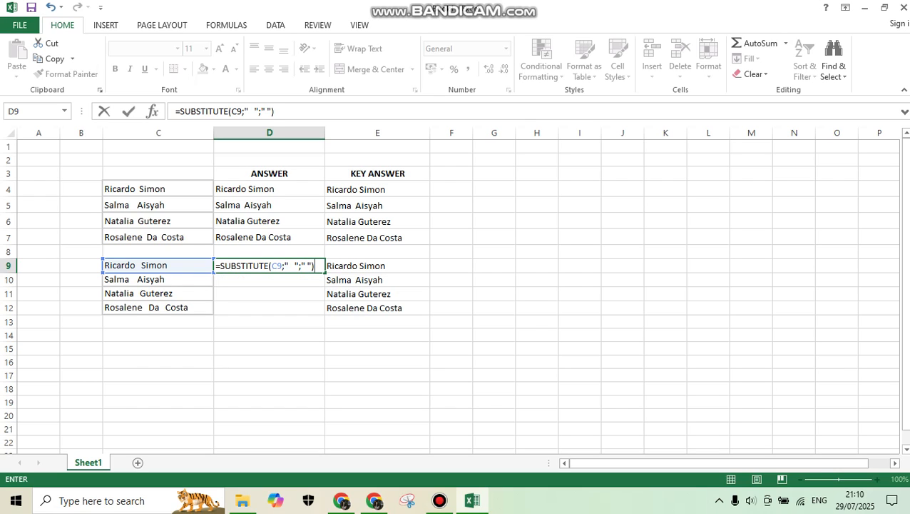
key("Return")
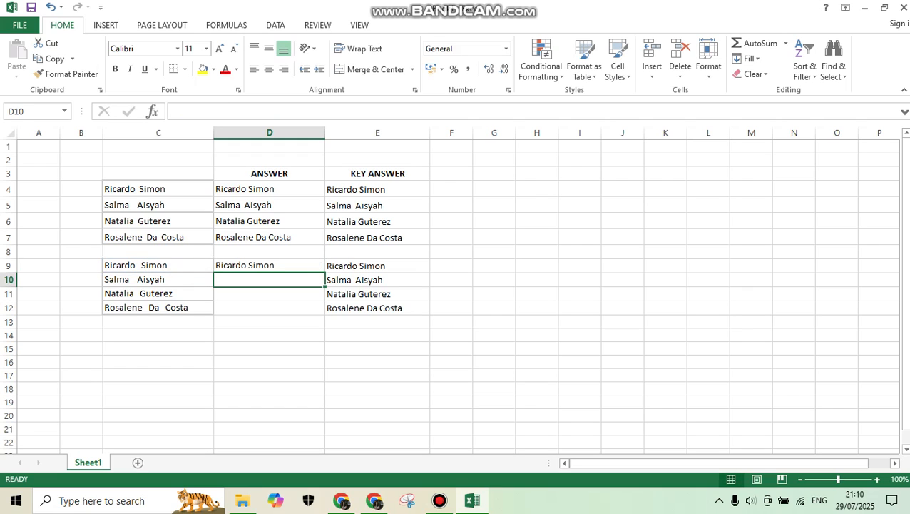
Fill the SUBSTITUTE formula from D9 down through D12.
key("Up")
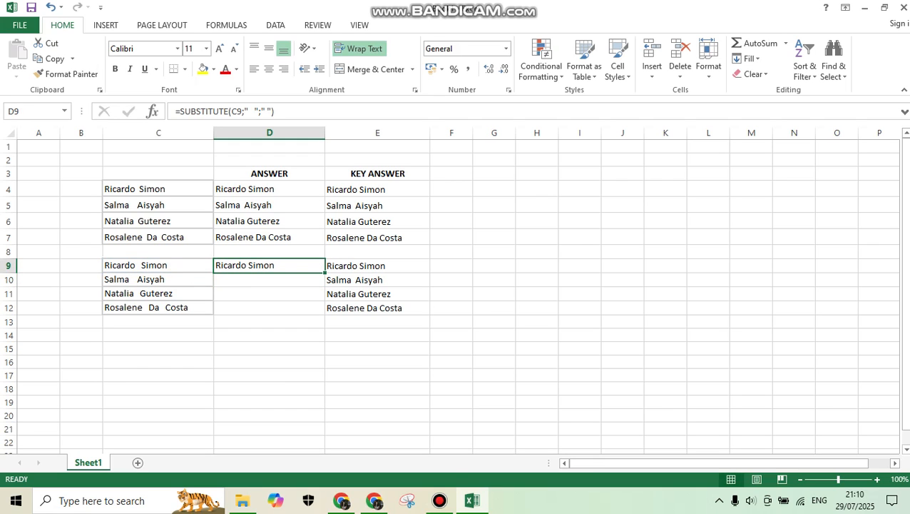
left_click_drag(325, 271, 325, 314)
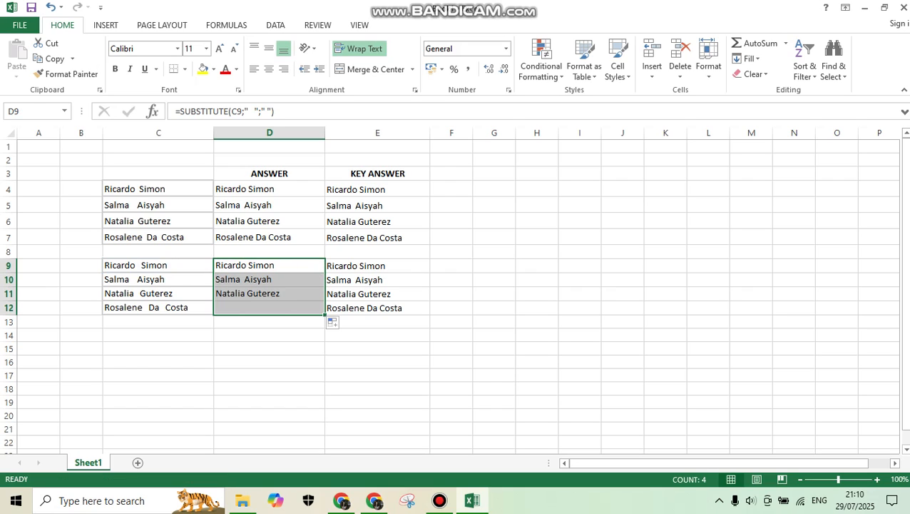